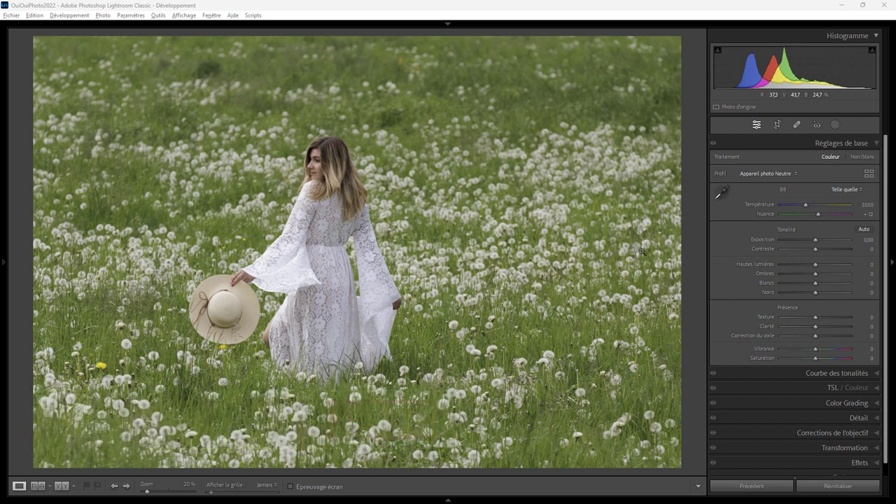
# Crop in from the top-right corner and shift the woman lower, keeping the original aspect ratio.
pyautogui.click(777, 125)
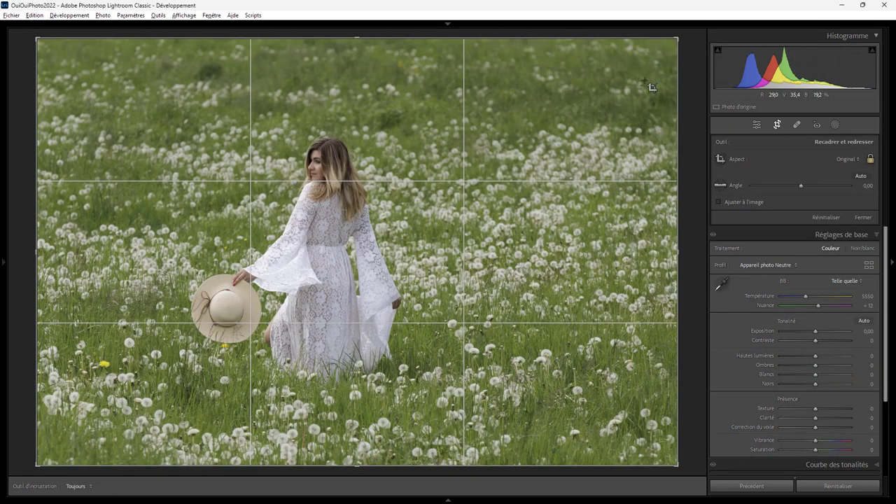
pyautogui.moveTo(678, 38); pyautogui.dragTo(606, 64)
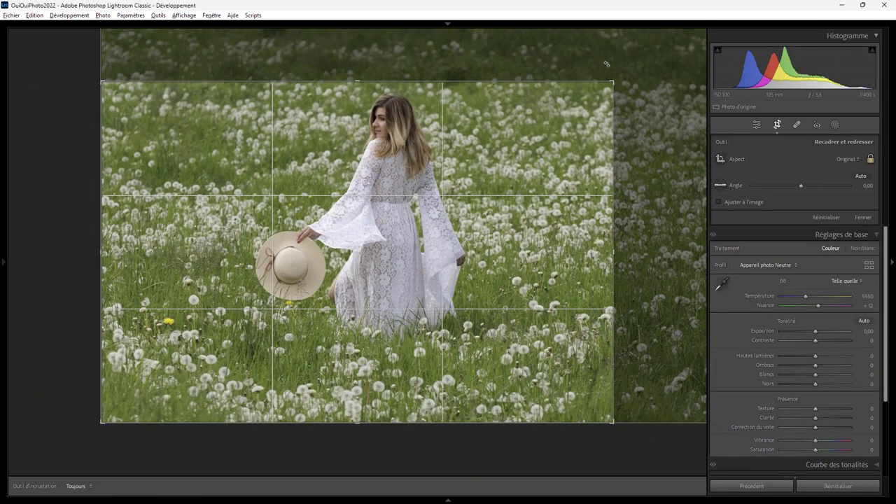
pyautogui.moveTo(405, 227); pyautogui.dragTo(432, 274)
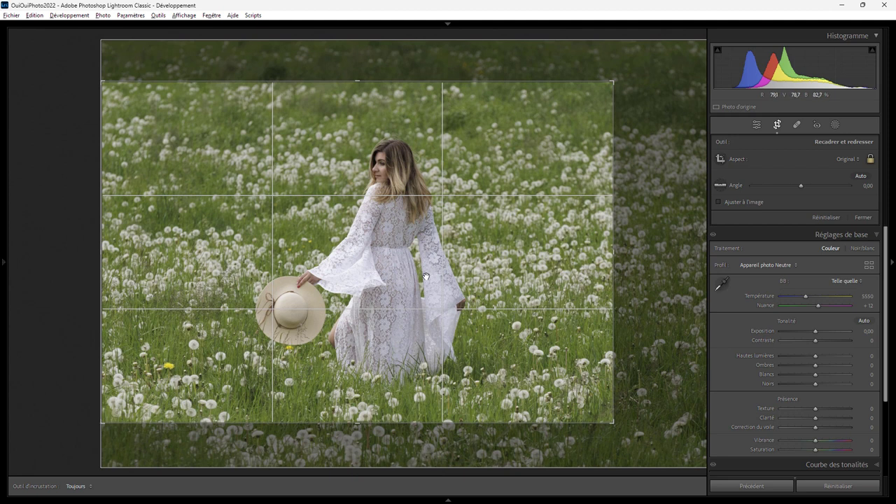
pyautogui.press('Return')
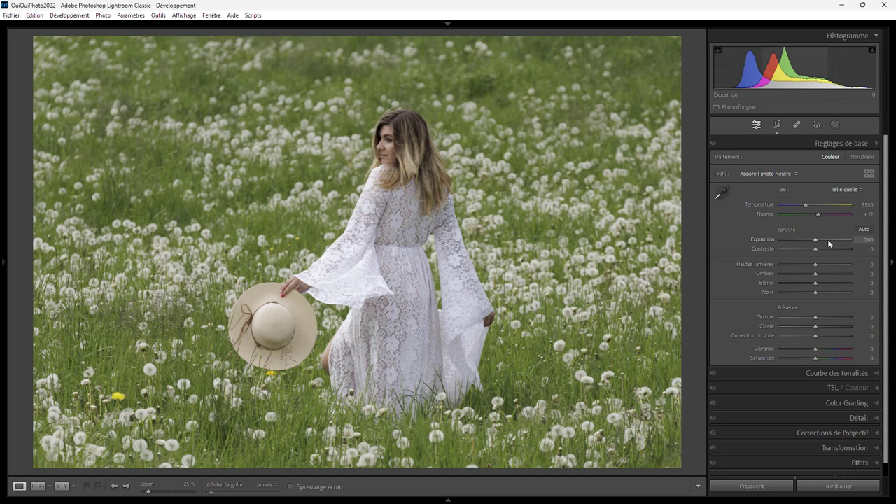
# Raise the exposure to +0.34, then bring up the spot removal tool.
pyautogui.moveTo(814, 239); pyautogui.dragTo(816, 239)
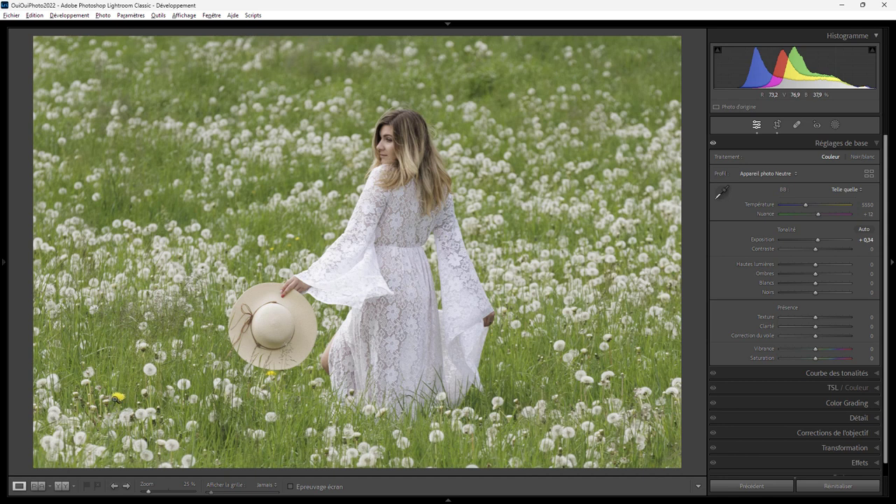
pyautogui.click(797, 125)
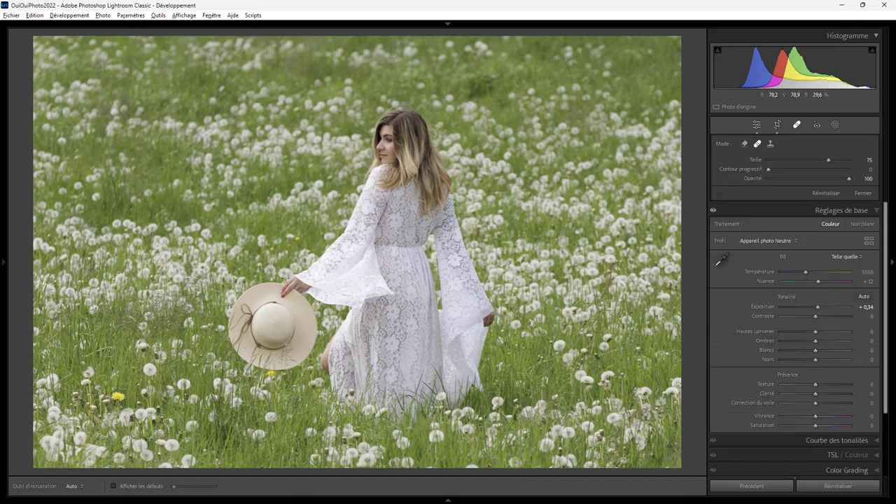
# Heal the lower-left grass blemish at size 77, sampling from grass to its right.
pyautogui.click(118, 396)
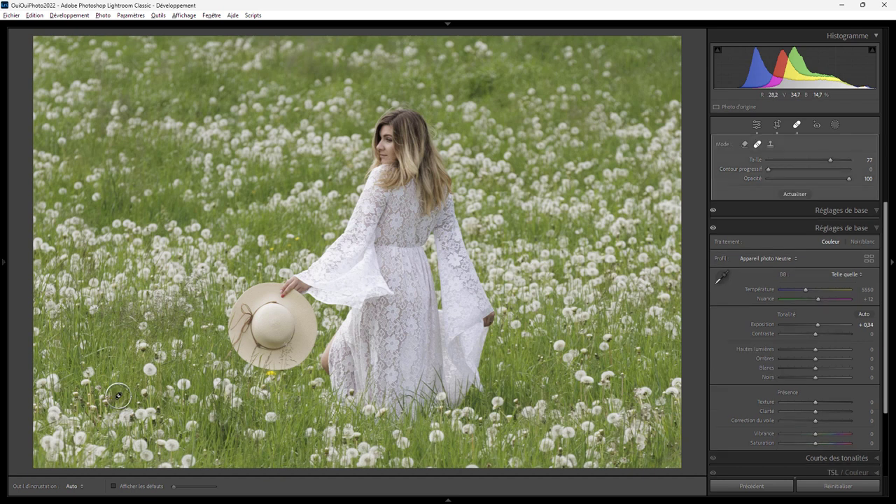
pyautogui.moveTo(218, 417); pyautogui.dragTo(142, 397)
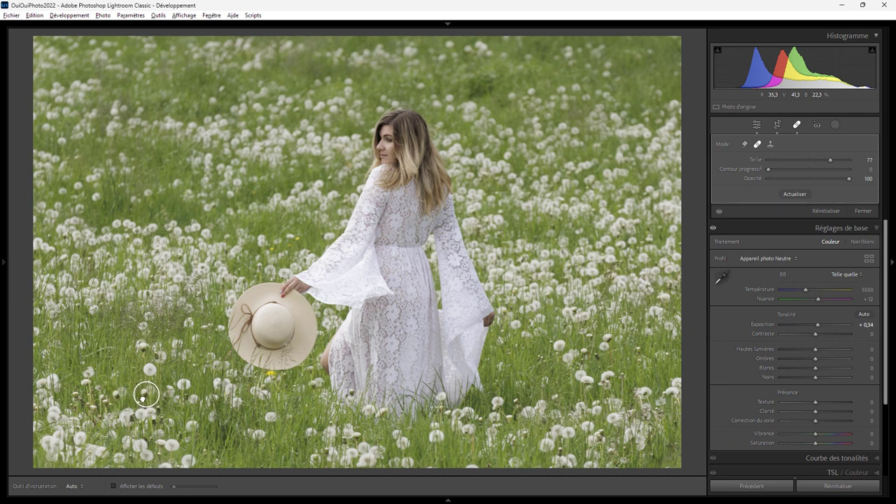
pyautogui.moveTo(143, 397); pyautogui.dragTo(228, 405)
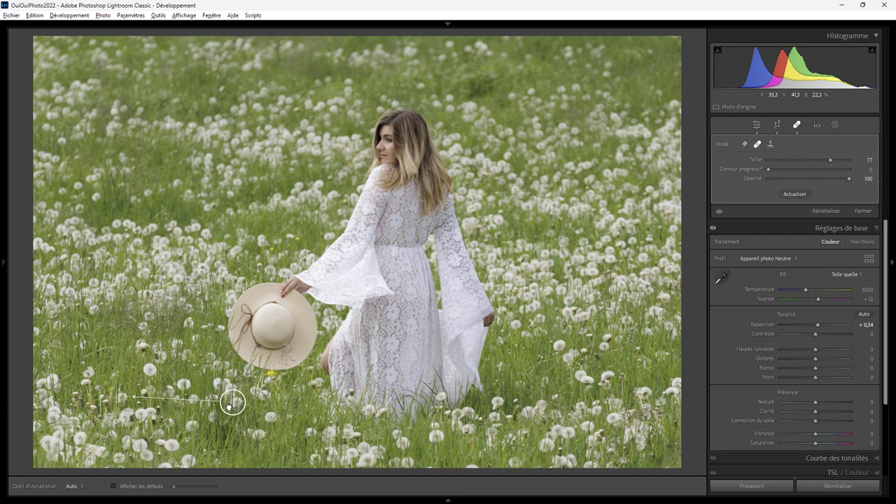
pyautogui.moveTo(229, 404); pyautogui.dragTo(228, 411)
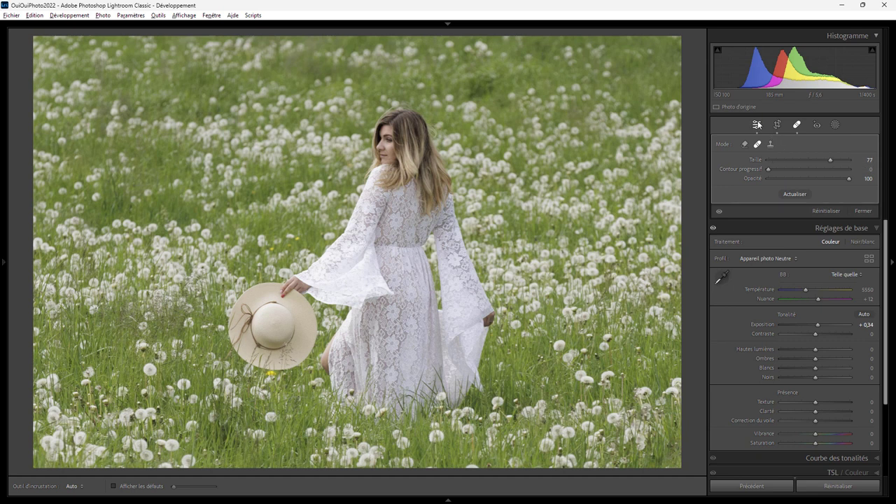
pyautogui.click(756, 125)
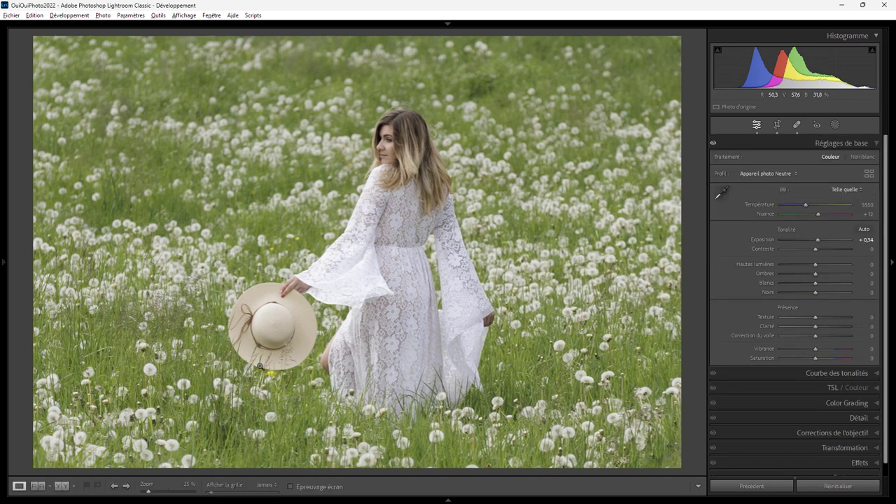
# Show the left history and collections panel and zoom to 100% on the hat and grass.
pyautogui.click(3, 264)
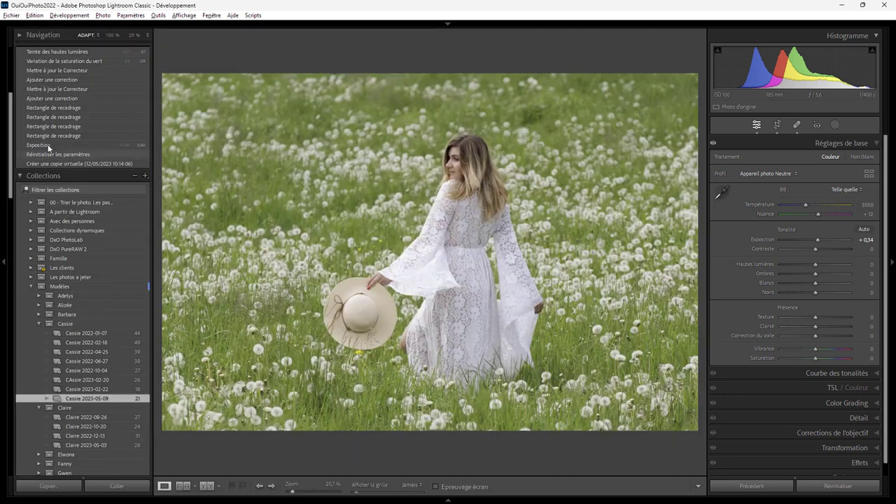
pyautogui.scroll(5, 53, 119)
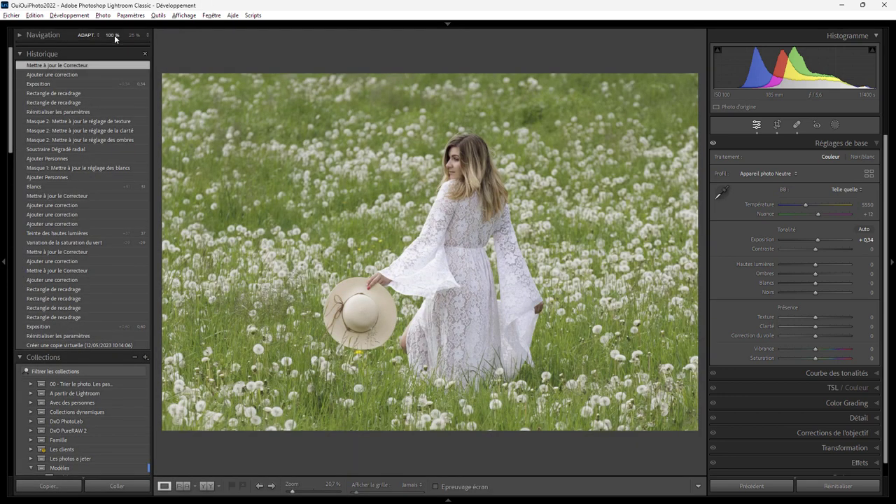
pyautogui.click(112, 35)
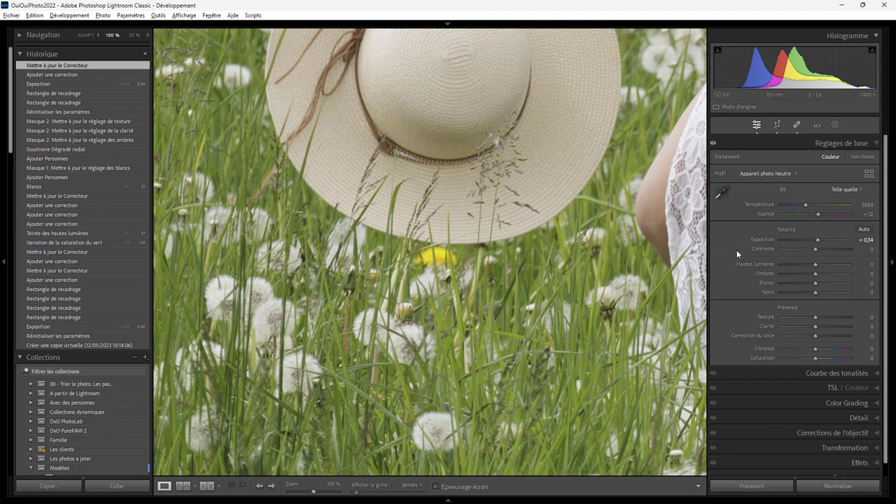
# Heal the yellow flower below the hat brim at size 20 in content-aware mode, then zoom to fit.
pyautogui.click(796, 125)
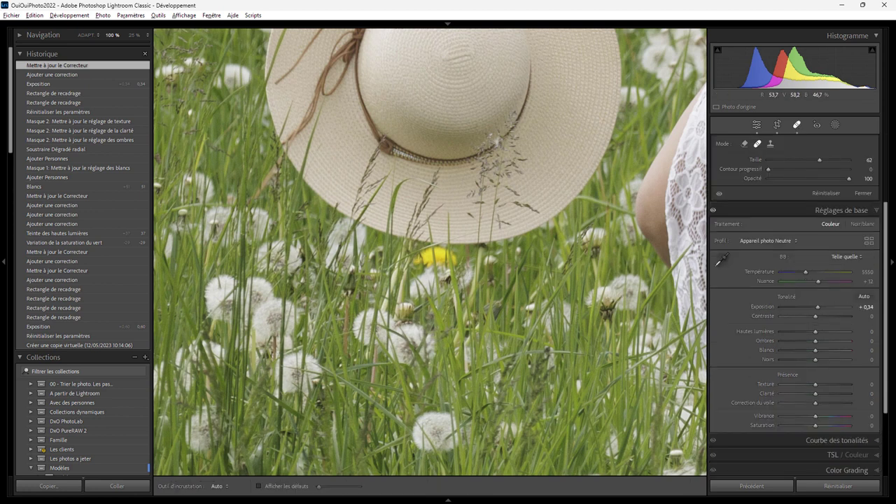
pyautogui.scroll(3, 422, 272)
pyautogui.scroll(5, 420, 265)
pyautogui.moveTo(422, 259); pyautogui.dragTo(443, 263)
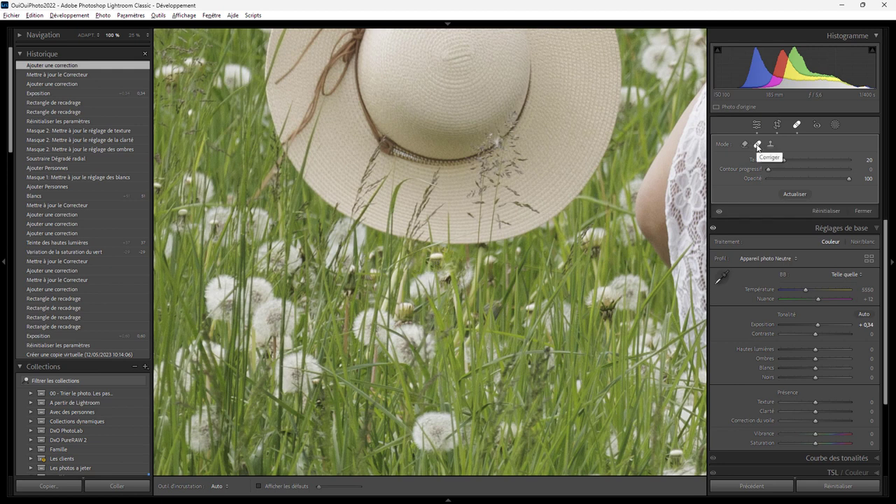
pyautogui.click(434, 263)
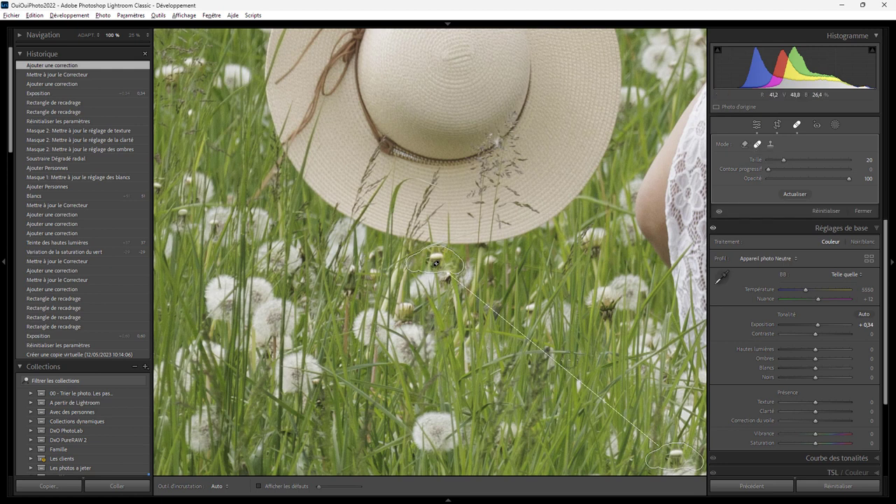
pyautogui.moveTo(674, 459)
pyautogui.mouseDown()
pyautogui.moveTo(517, 259)
pyautogui.moveTo(508, 270)
pyautogui.mouseUp()
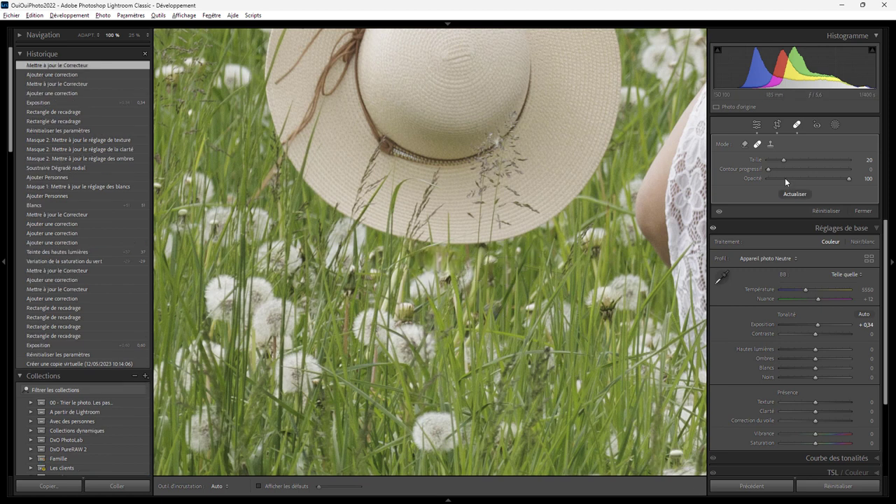
pyautogui.click(744, 144)
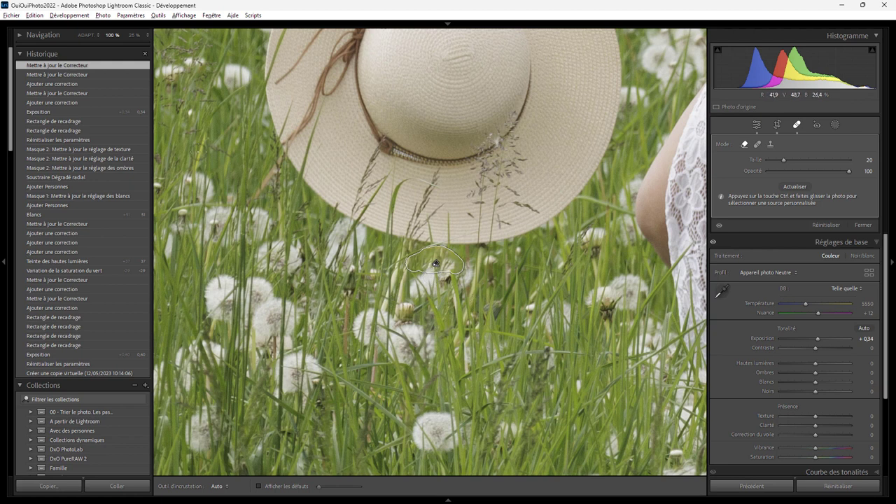
pyautogui.click(84, 35)
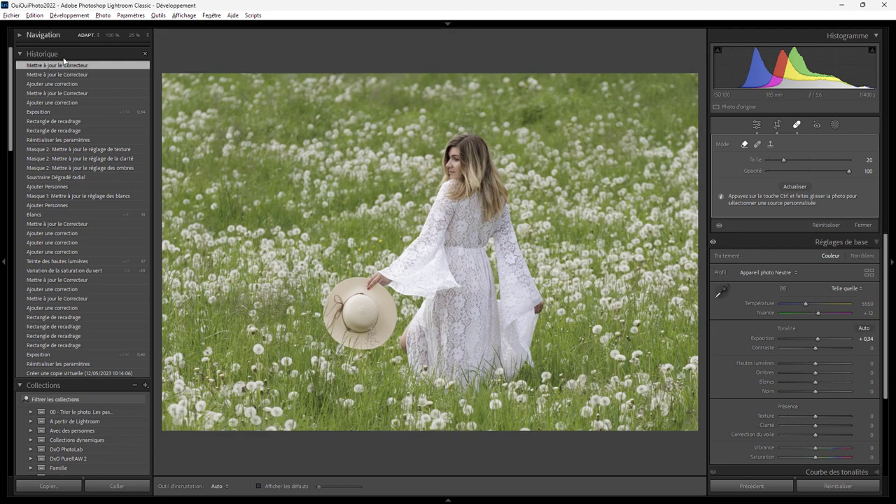
# Hide the left side panel, set the spot removal size to 37 and close the tool.
pyautogui.click(5, 260)
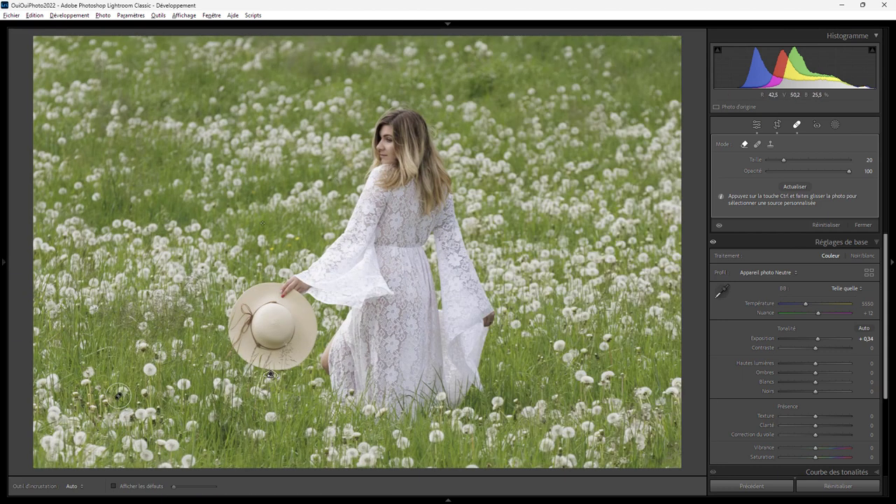
pyautogui.scroll(5, 299, 238)
pyautogui.click(756, 127)
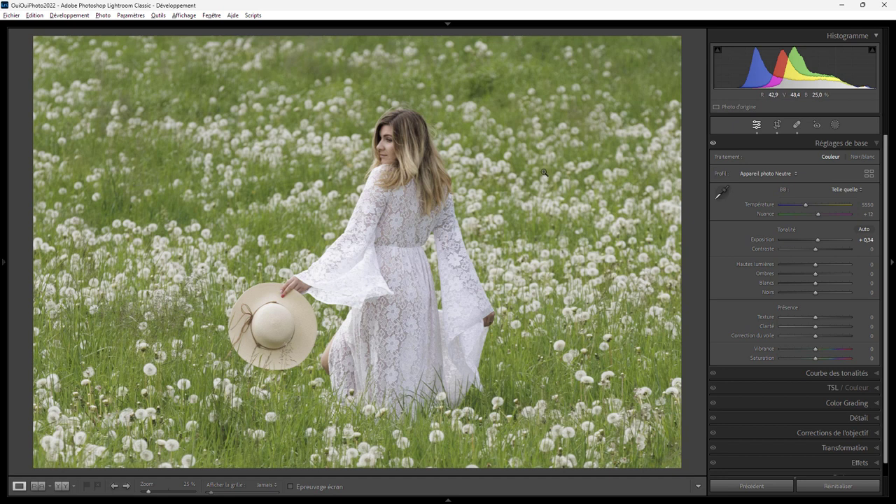
# Heal the spot in the grass above the woman using healing mode.
pyautogui.click(795, 125)
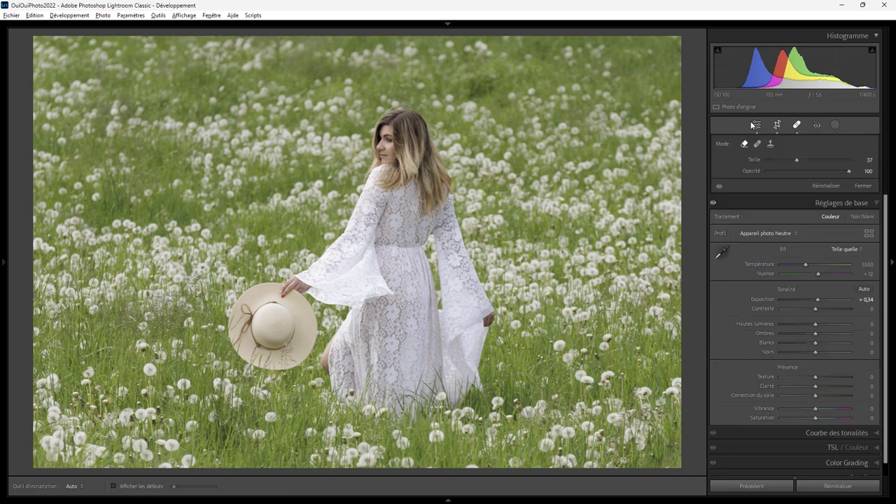
pyautogui.moveTo(473, 86); pyautogui.dragTo(469, 93)
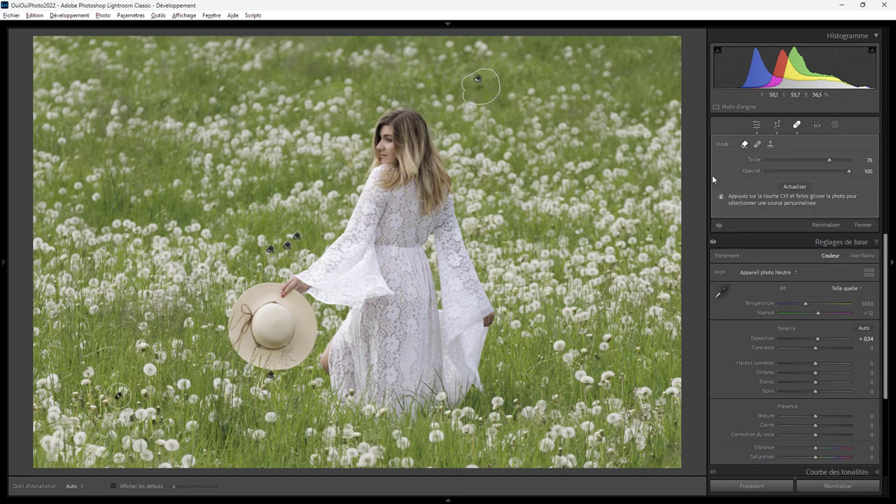
pyautogui.click(756, 145)
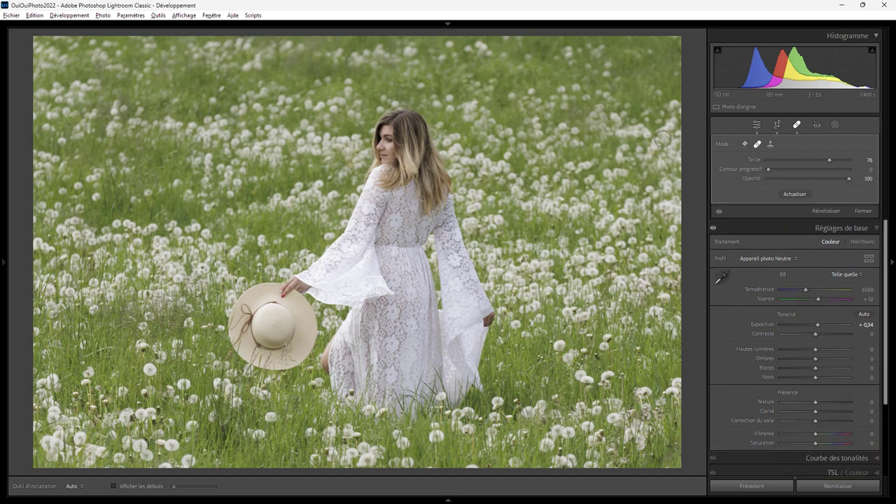
pyautogui.moveTo(550, 88)
pyautogui.mouseDown()
pyautogui.moveTo(560, 105)
pyautogui.moveTo(550, 116)
pyautogui.mouseUp()
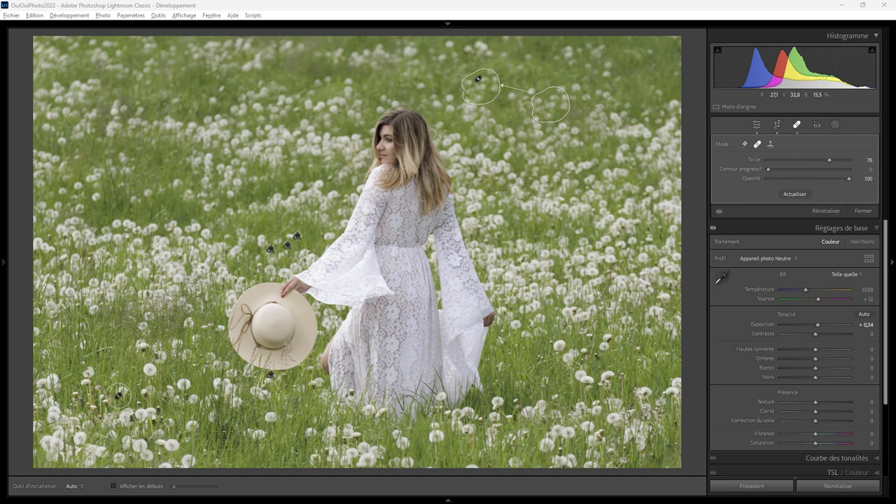
# Heal the lower-left stray stalk and a dark speck in the left grass, sampling clean grass.
pyautogui.moveTo(222, 429); pyautogui.dragTo(222, 446)
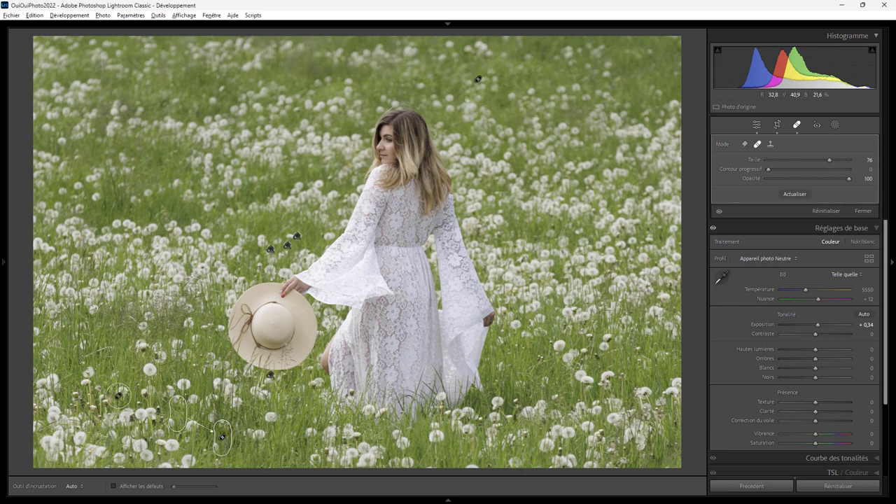
pyautogui.moveTo(171, 423); pyautogui.dragTo(287, 448)
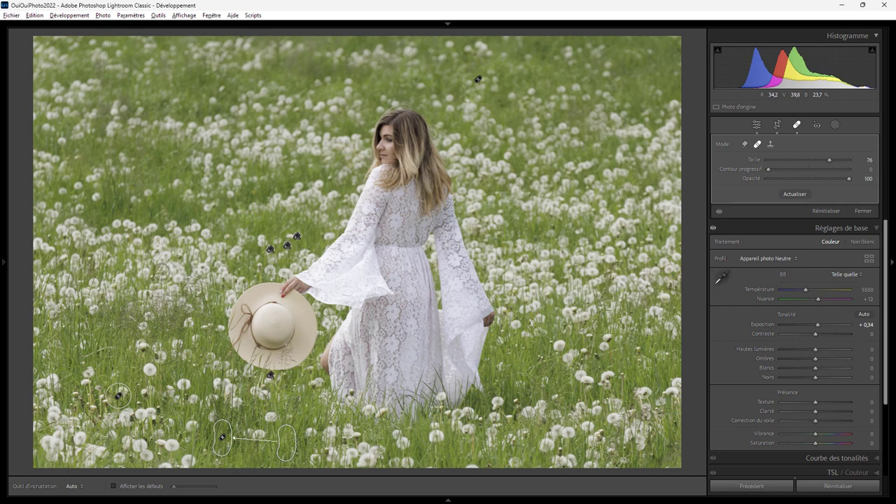
pyautogui.moveTo(116, 185); pyautogui.dragTo(121, 196)
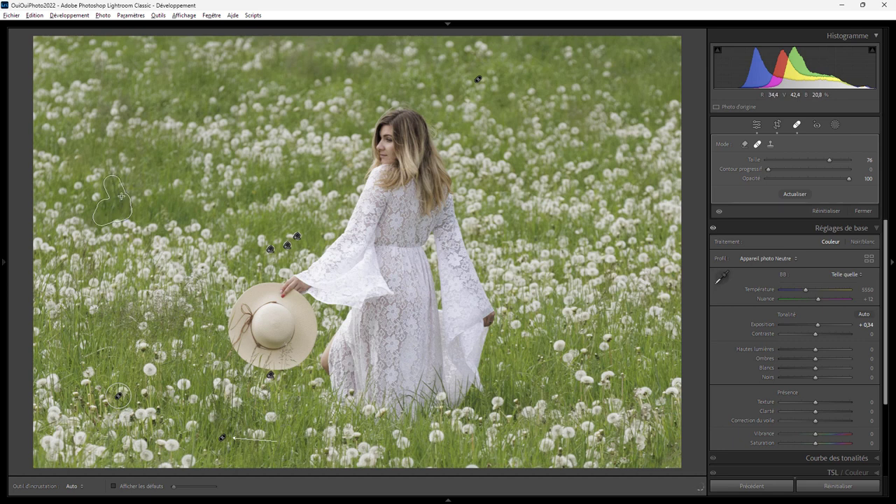
pyautogui.moveTo(104, 154)
pyautogui.mouseDown()
pyautogui.moveTo(254, 197)
pyautogui.moveTo(226, 210)
pyautogui.moveTo(236, 195)
pyautogui.moveTo(279, 207)
pyautogui.moveTo(272, 210)
pyautogui.mouseUp()
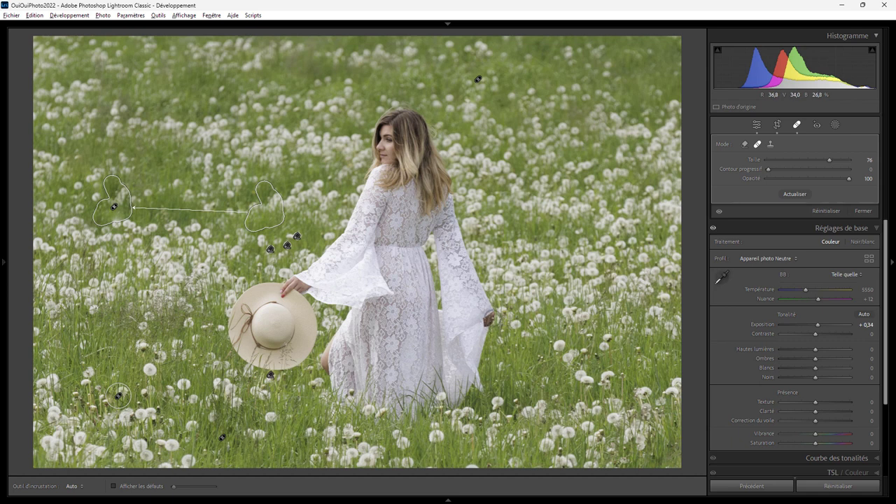
# Grade the highlights with the warm peach swatch, hue 37 and saturation 16.
pyautogui.click(876, 228)
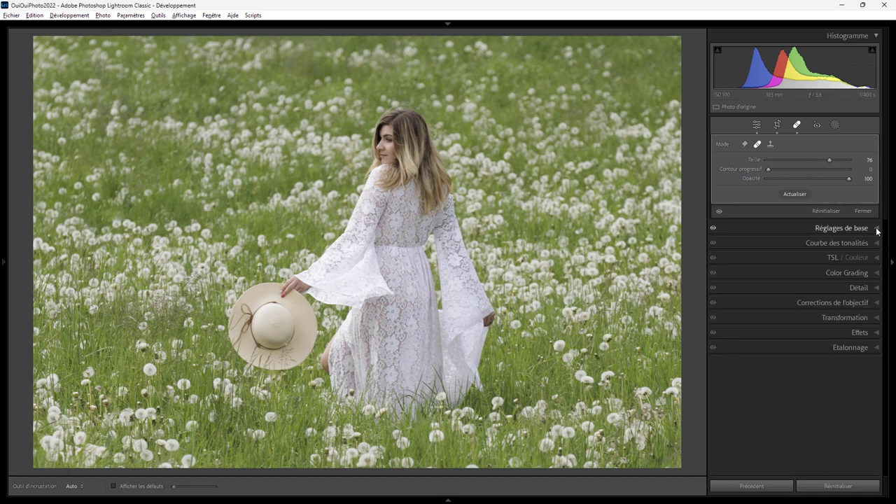
pyautogui.click(876, 273)
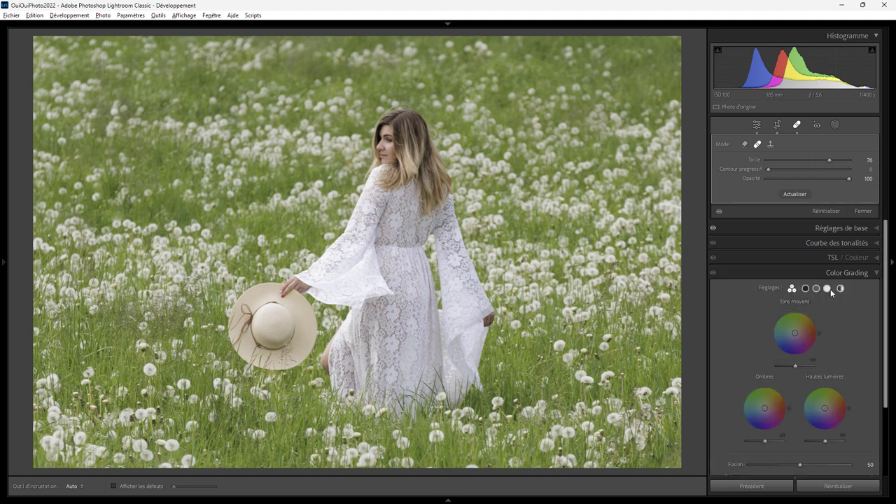
pyautogui.click(828, 289)
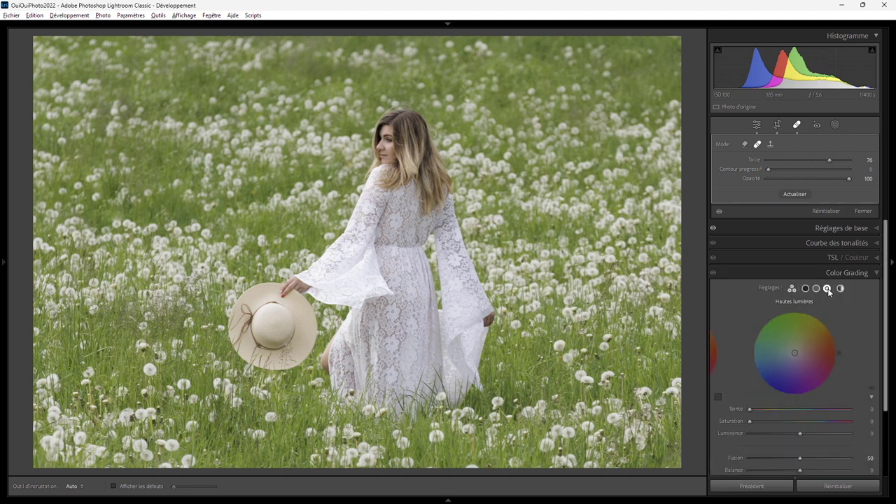
pyautogui.click(719, 396)
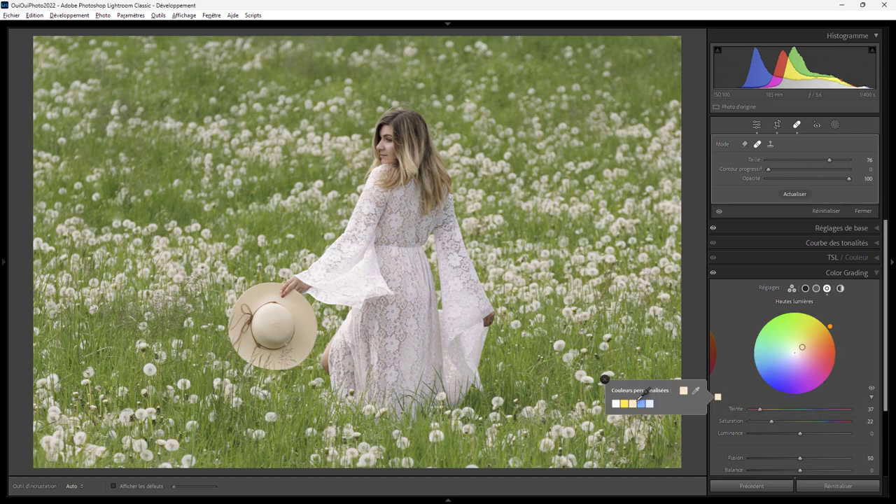
pyautogui.click(633, 403)
pyautogui.moveTo(771, 420); pyautogui.dragTo(764, 420)
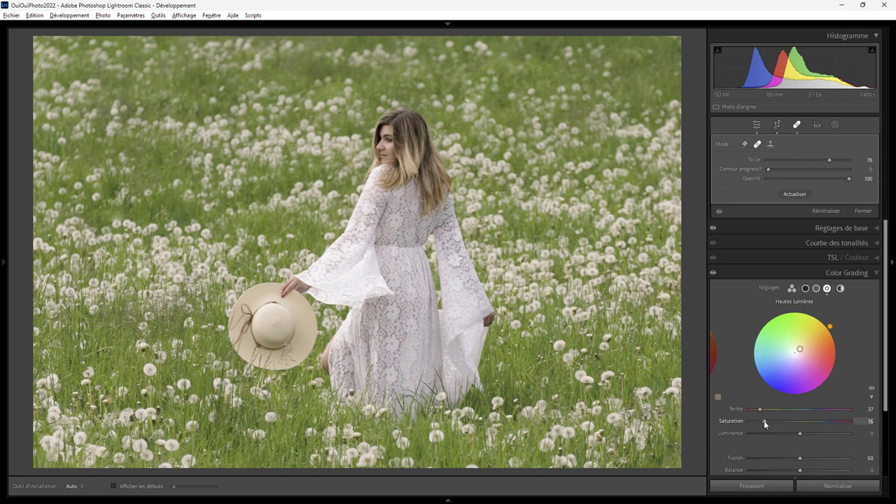
pyautogui.click(876, 275)
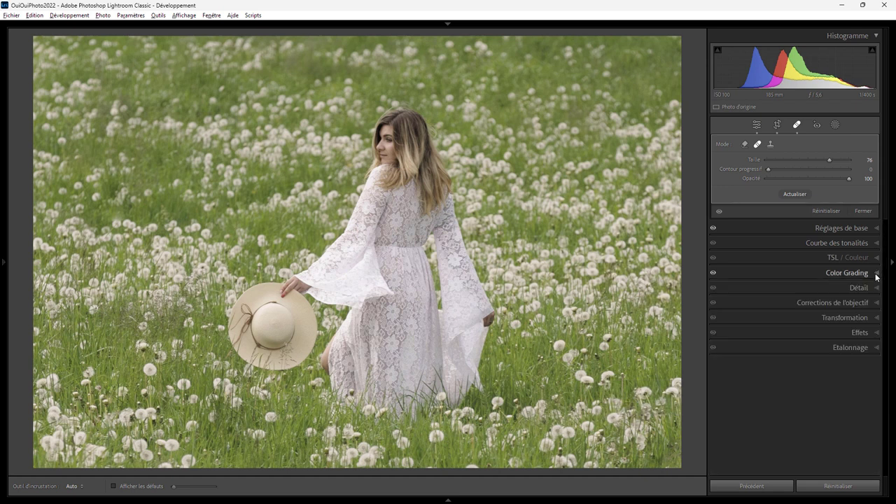
# Re-crop with the photo shifted higher, then show masking with the woman detected as Personne 1.
pyautogui.click(776, 124)
pyautogui.moveTo(395, 267); pyautogui.dragTo(400, 255)
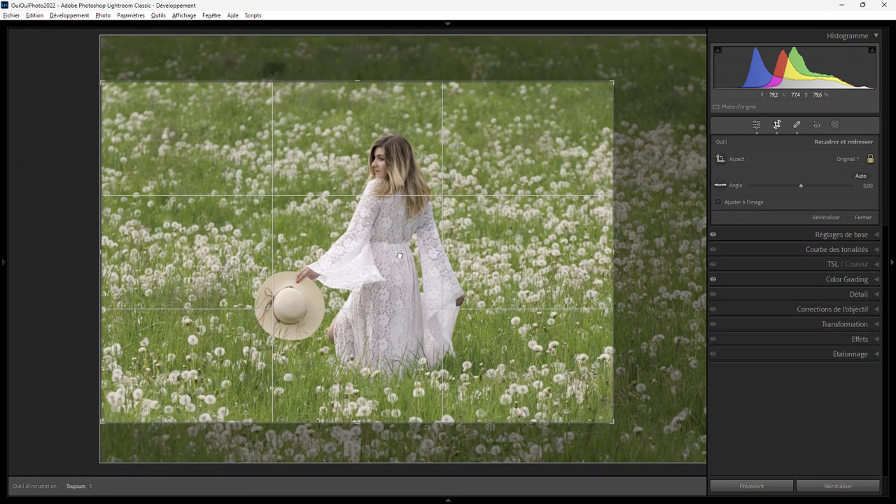
pyautogui.press('Return')
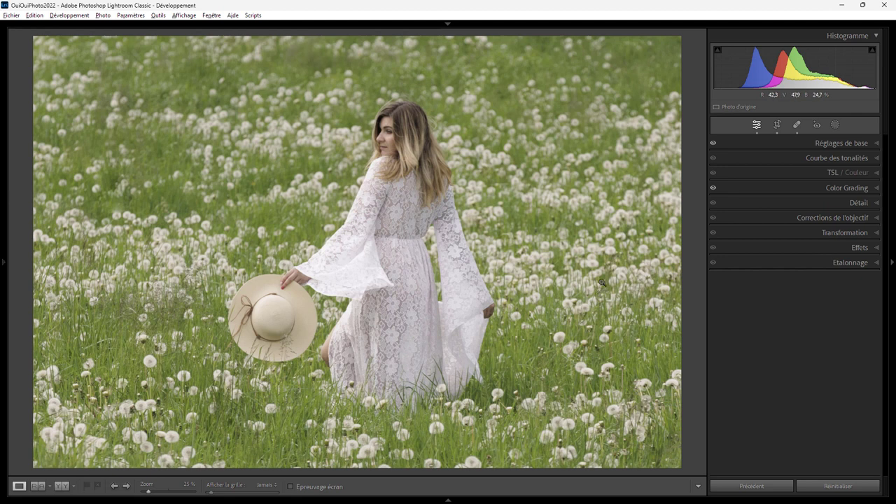
pyautogui.click(835, 125)
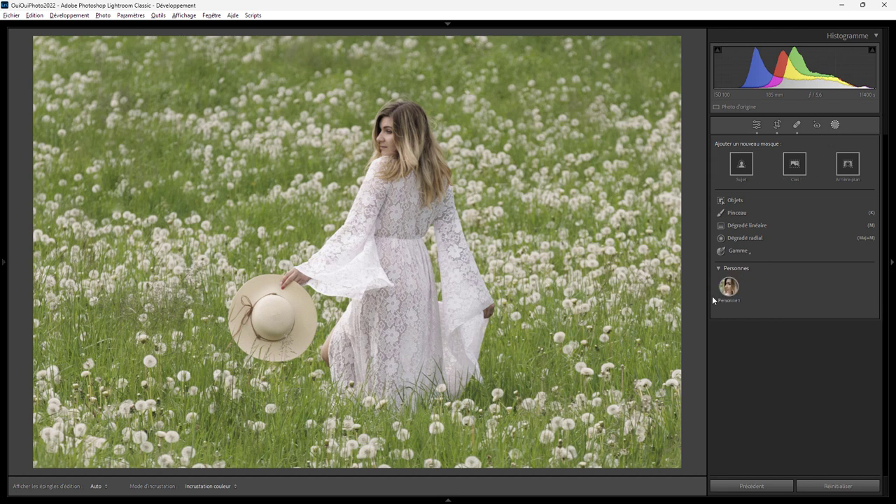
# Mask the woman's face skin with Whites at 17, then start a new Select People mask.
pyautogui.click(727, 291)
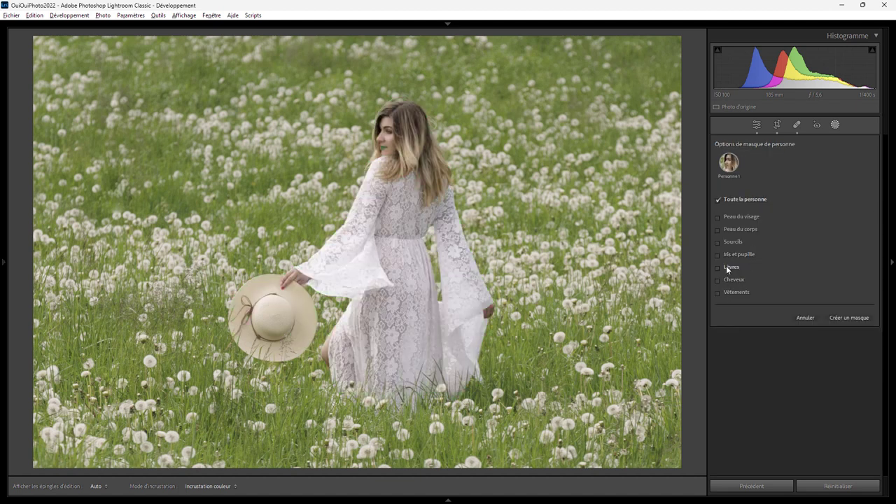
pyautogui.click(718, 218)
pyautogui.click(844, 317)
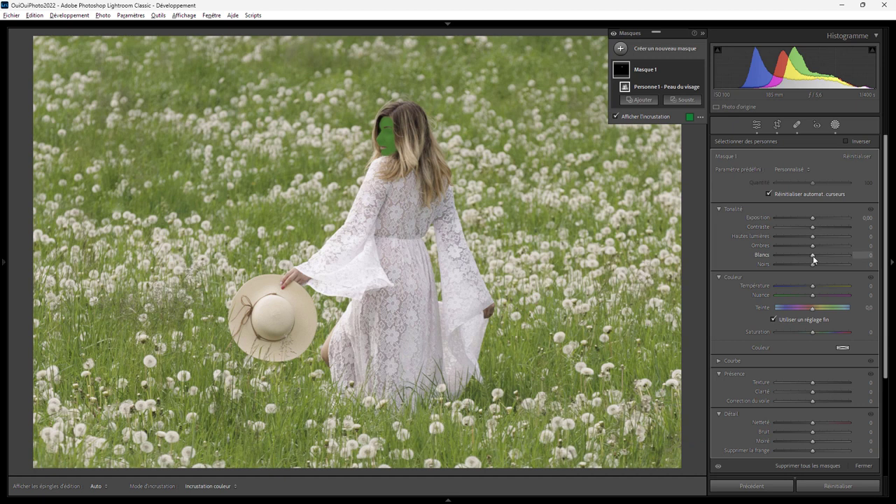
pyautogui.moveTo(813, 255); pyautogui.dragTo(817, 255)
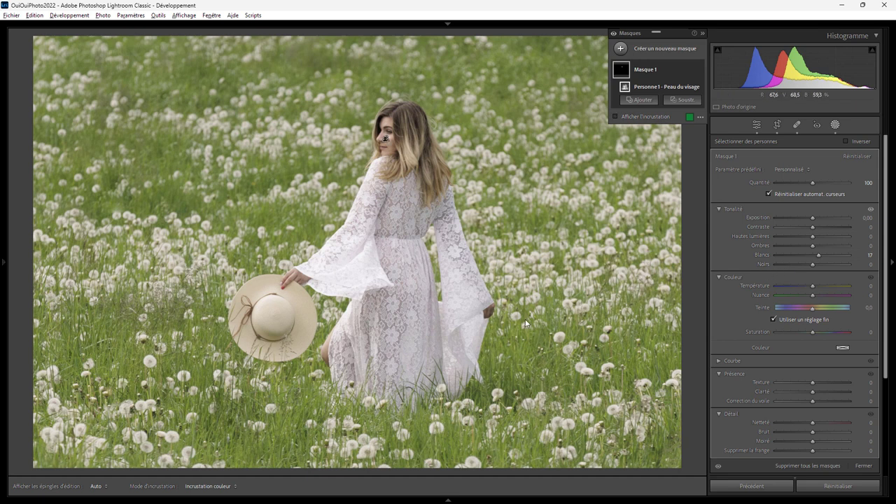
pyautogui.click(620, 49)
pyautogui.click(683, 104)
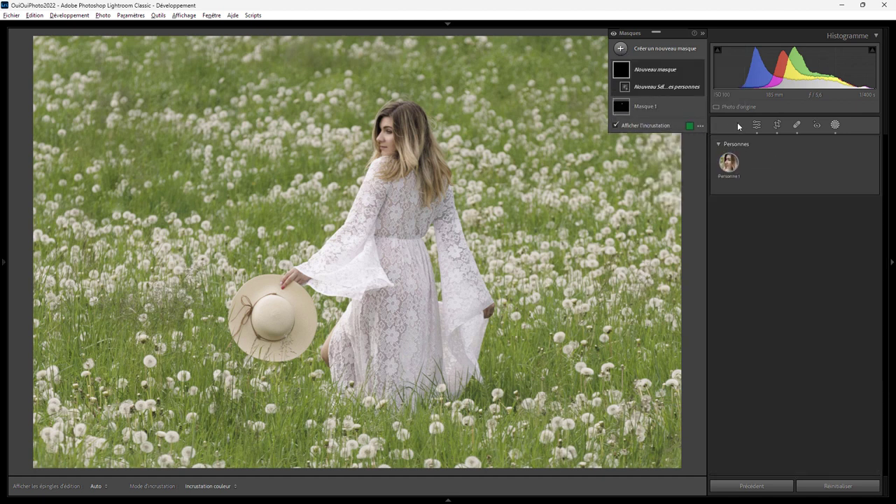
# Create Masque 2 from Personne 1 limited to body skin, covering her hands and leg.
pyautogui.click(732, 164)
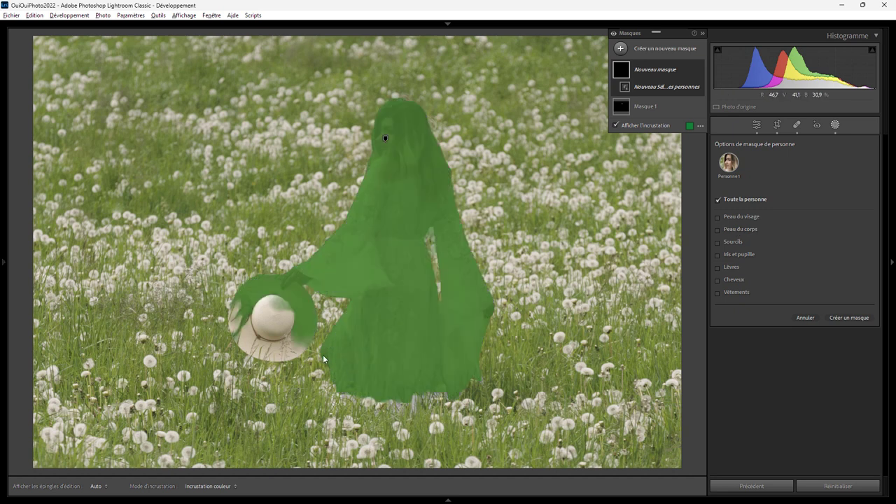
pyautogui.click(718, 230)
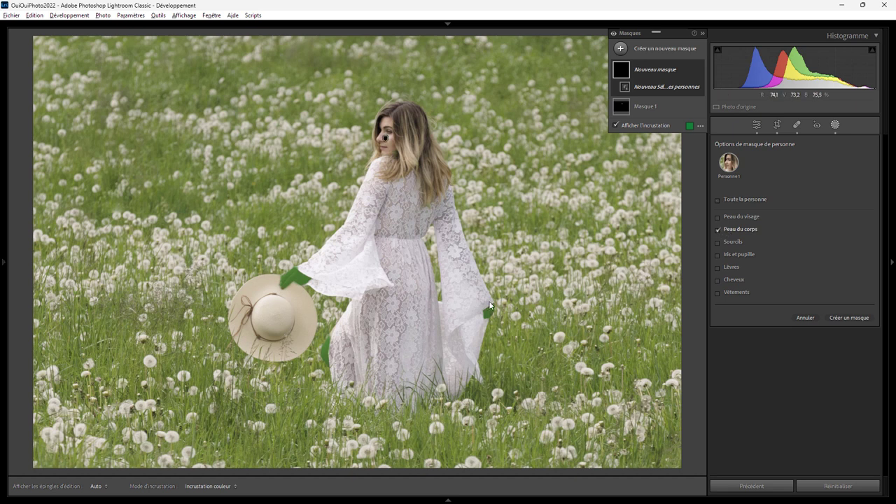
pyautogui.click(850, 319)
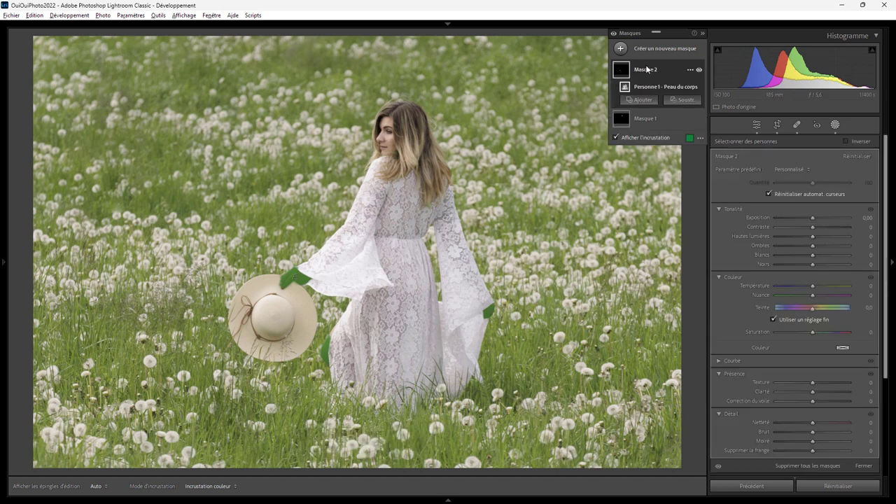
pyautogui.moveTo(658, 70)
pyautogui.click(690, 70)
pyautogui.moveTo(742, 114)
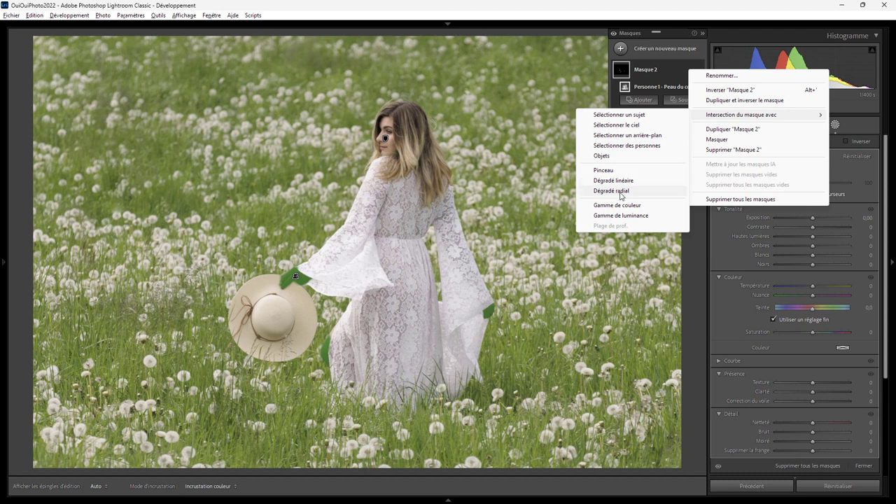
# Intersect the body-skin mask with an inverted radial gradient over the dress, and set its Shadows to 49.
pyautogui.click(619, 190)
pyautogui.moveTo(489, 305); pyautogui.dragTo(514, 336)
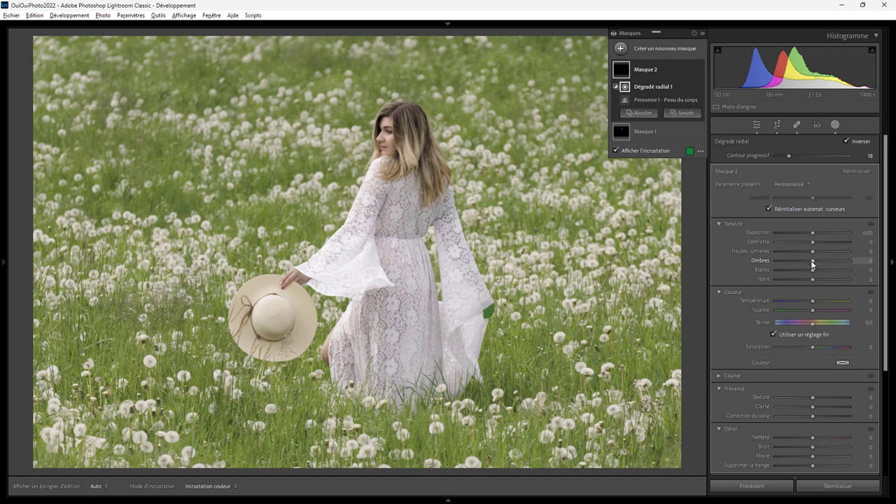
pyautogui.moveTo(813, 260); pyautogui.dragTo(828, 259)
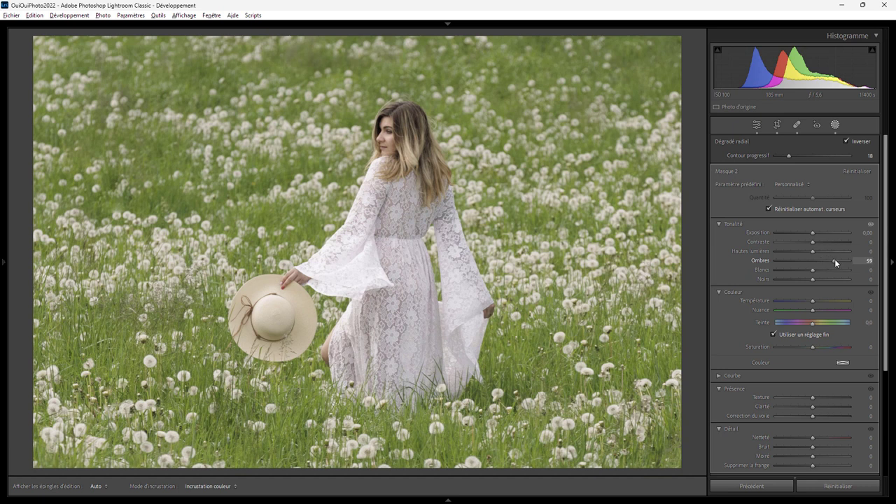
pyautogui.moveTo(834, 262); pyautogui.dragTo(831, 259)
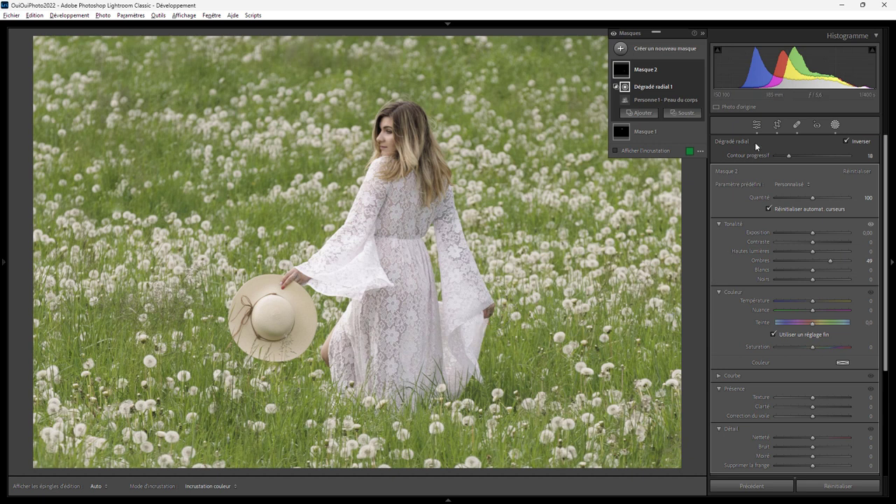
pyautogui.click(757, 124)
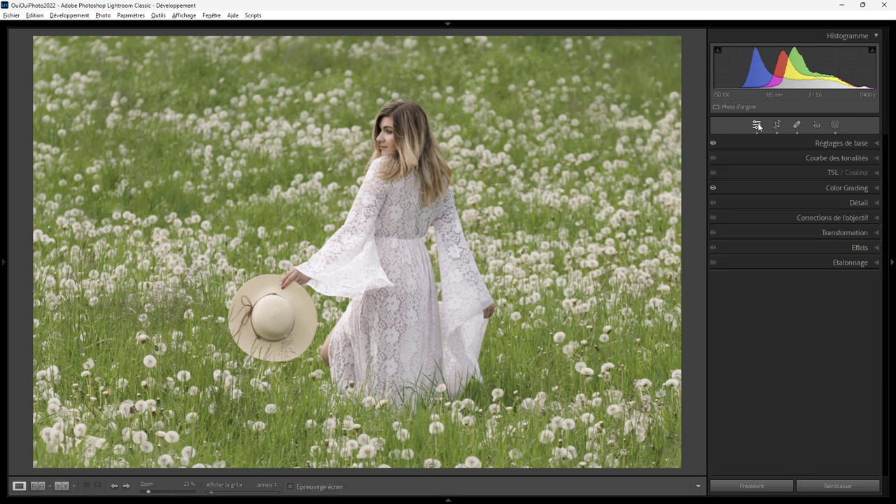
# In the Basic panel, set global Clarity to -5 and Texture to +7.
pyautogui.click(873, 144)
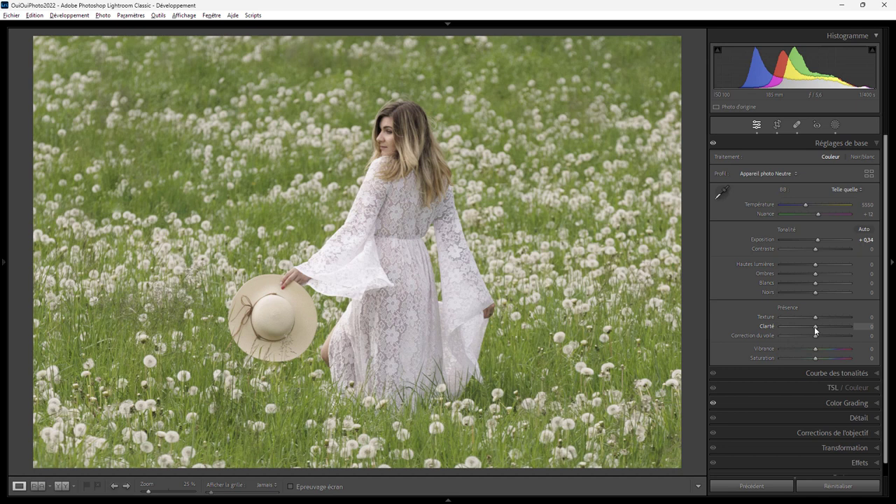
pyautogui.moveTo(815, 326)
pyautogui.mouseDown()
pyautogui.moveTo(766, 331)
pyautogui.moveTo(814, 328)
pyautogui.mouseUp()
pyautogui.moveTo(814, 327); pyautogui.dragTo(813, 329)
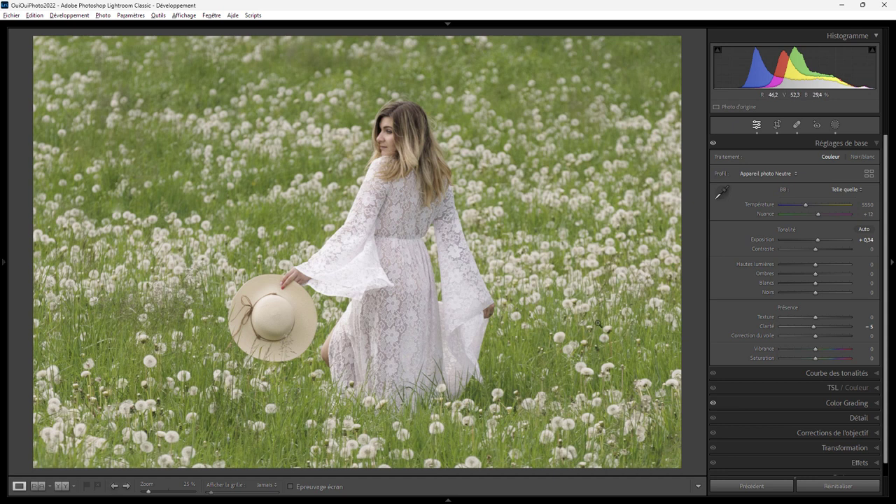
pyautogui.moveTo(815, 319); pyautogui.dragTo(817, 320)
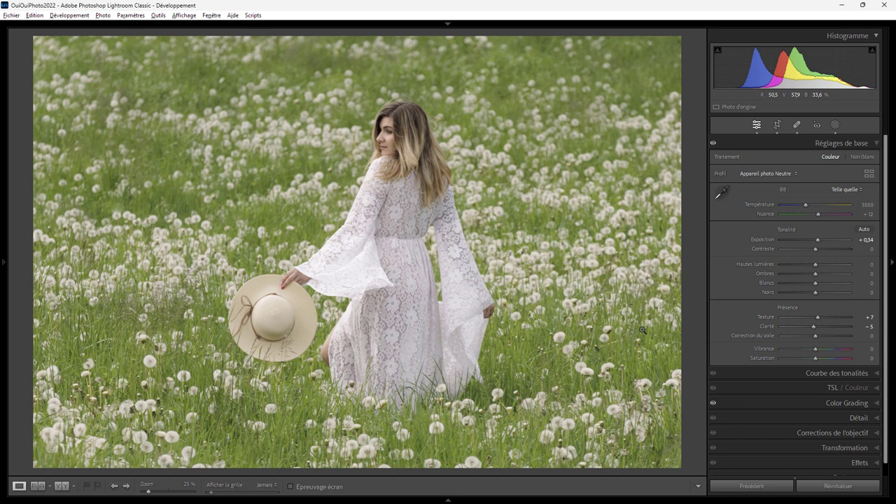